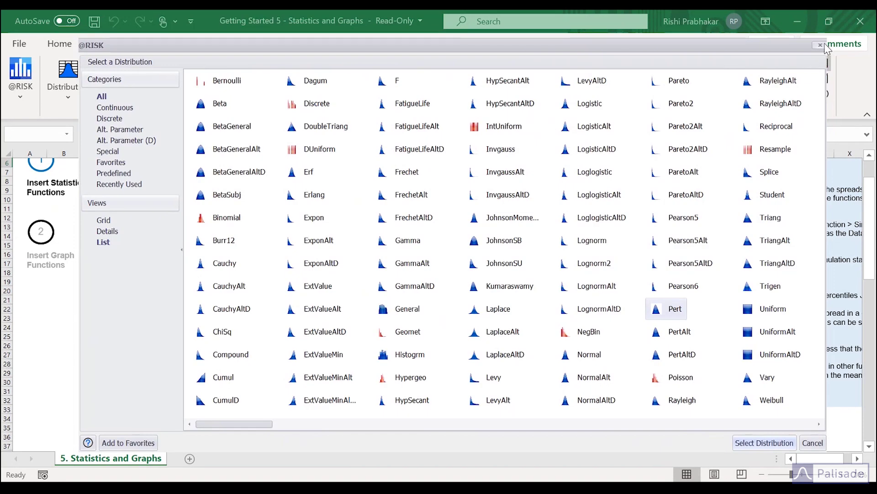
Step: Close the distribution gallery and Sedans unit-cost definition, then run the 1000-iteration simulation
click(825, 47)
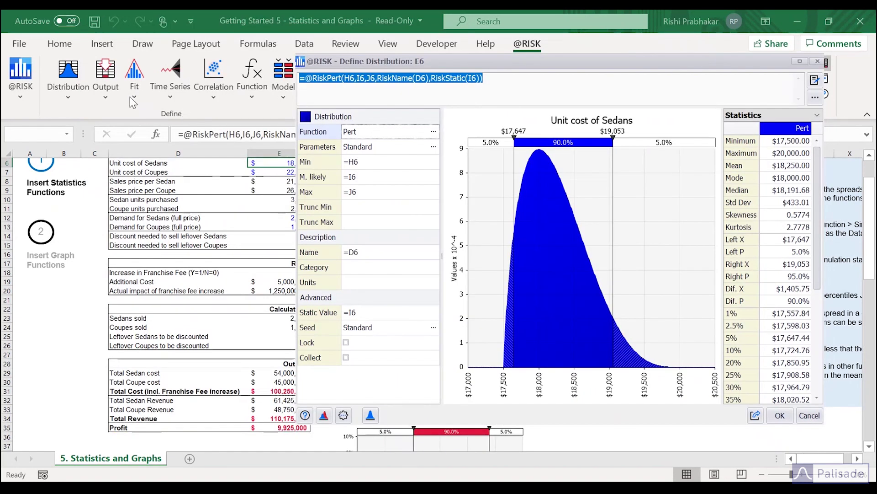
click(819, 62)
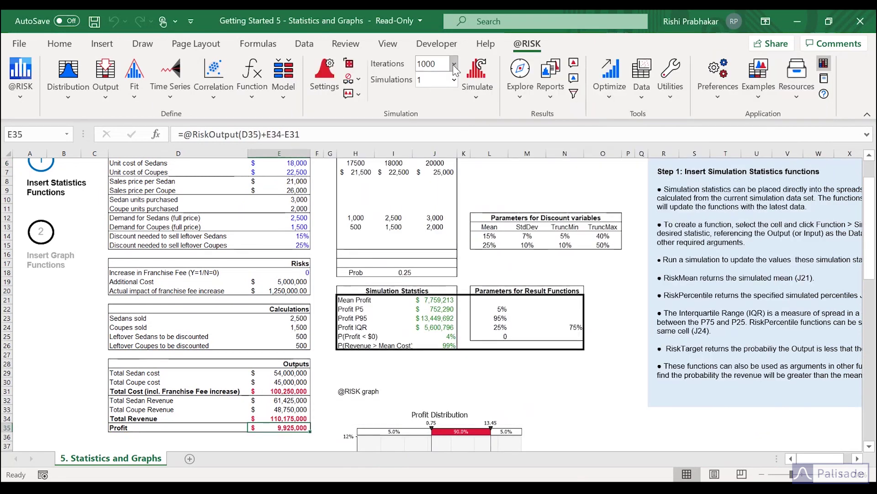
click(475, 69)
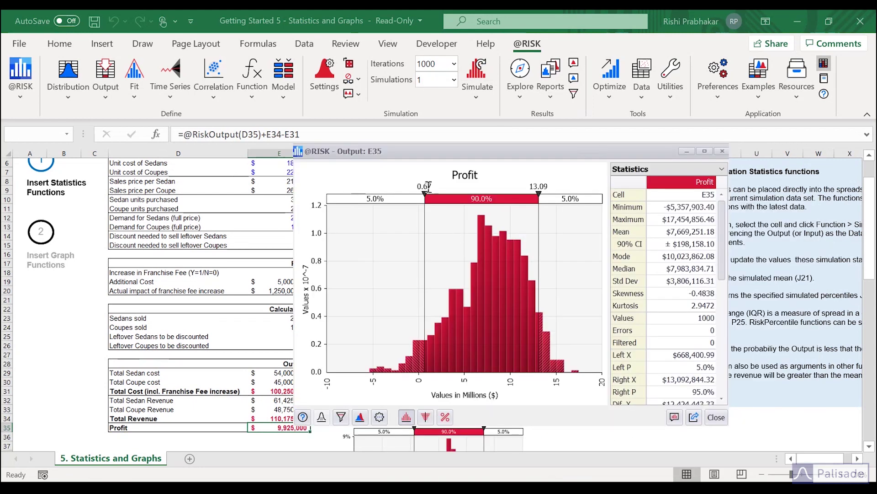
Step: Move the Profit left delimiter to 0 (3.2% below), show the Mean marker, and close the graph
click(426, 186)
text(0)
key(Return)
double_click(458, 176)
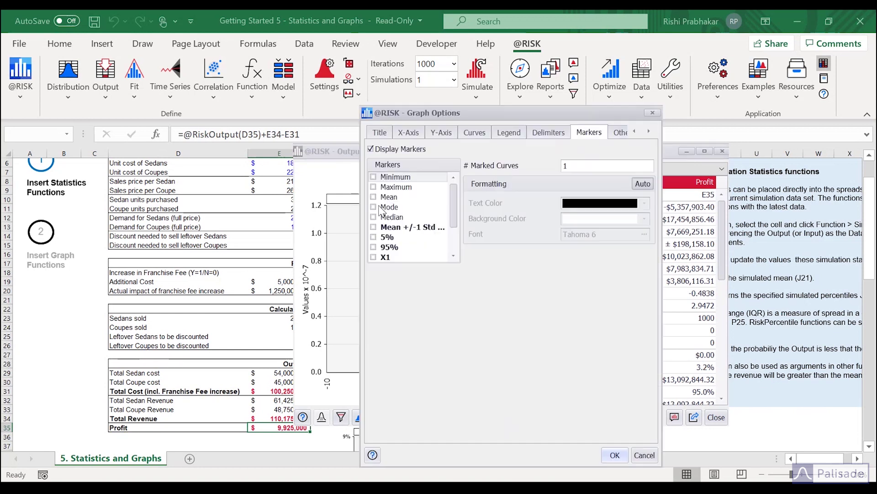
click(374, 197)
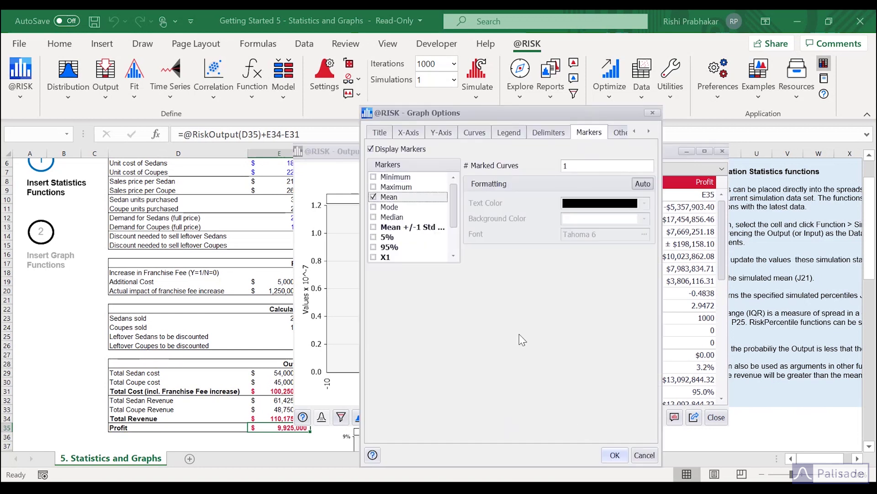
click(615, 455)
click(426, 418)
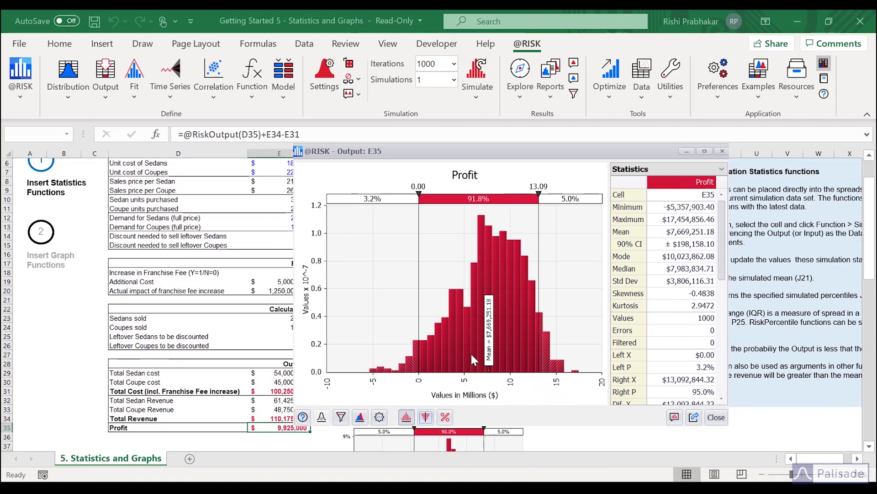
Step: Preview a Compact Output report for Profit (E35) with histogram, cumulative and sensitivity charts
click(549, 89)
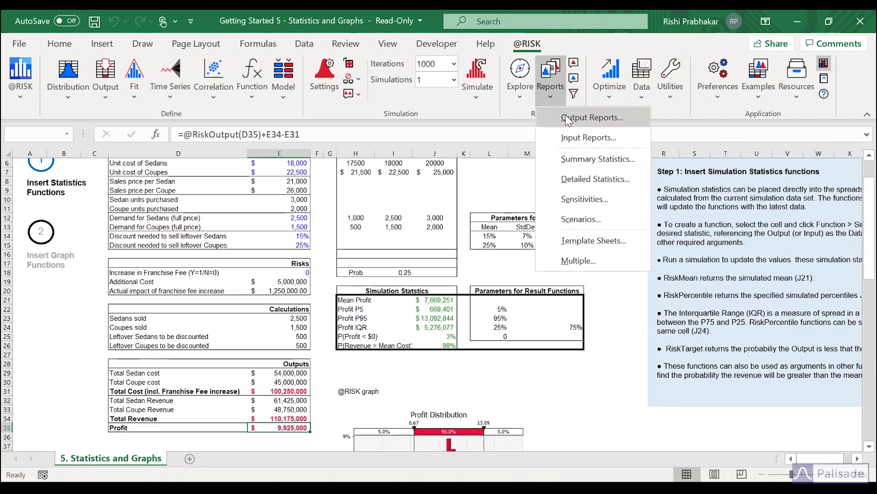
click(576, 112)
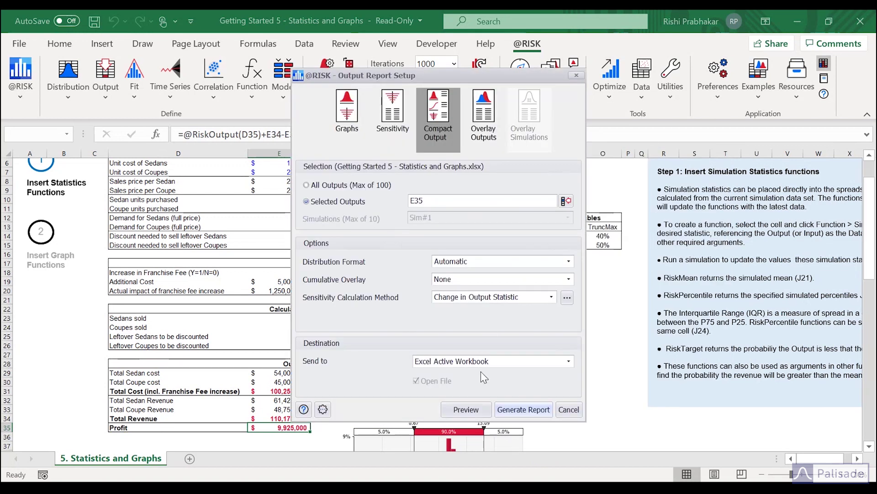
click(466, 409)
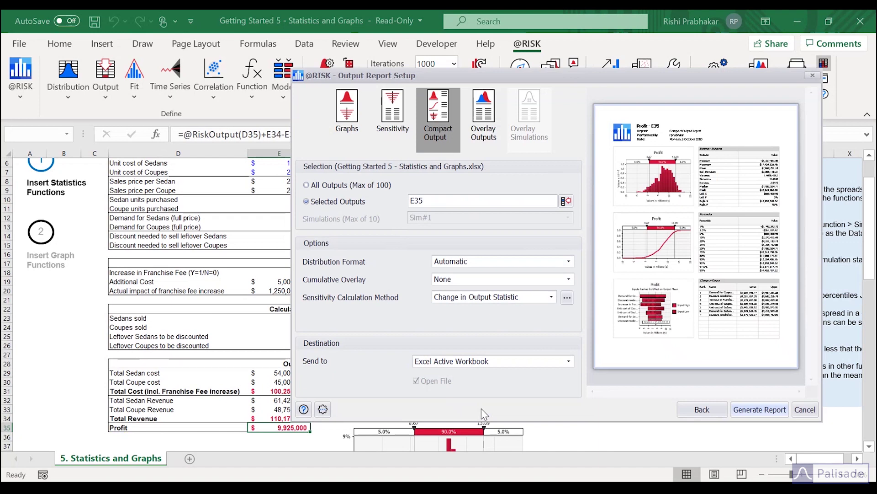